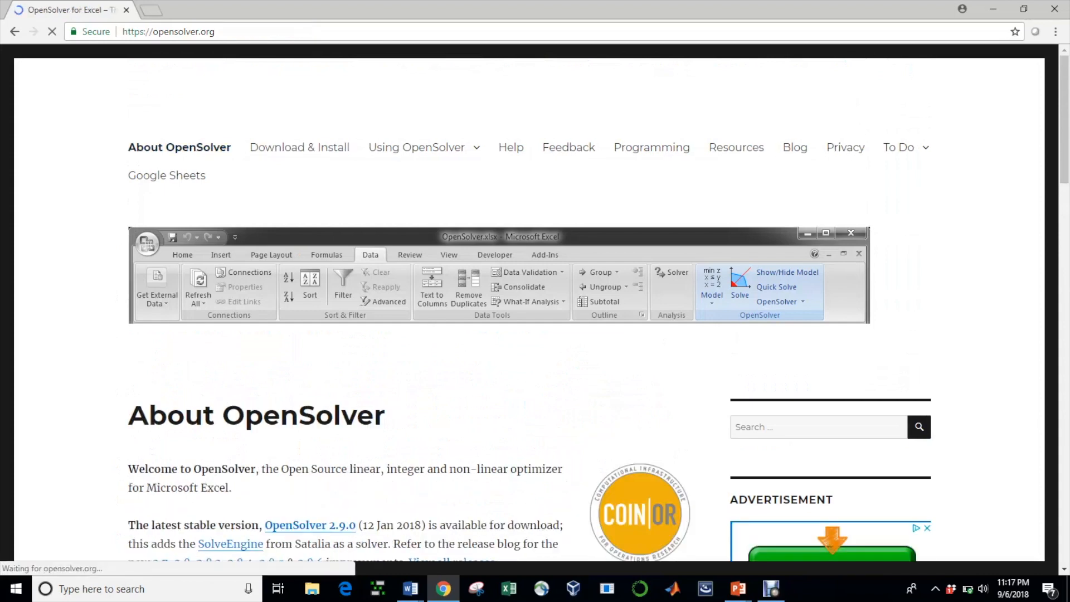
Download the OpenSolver Linear zip file from the site's Download & Install page.
{"action": "left_click", "coordinate": [299, 148]}
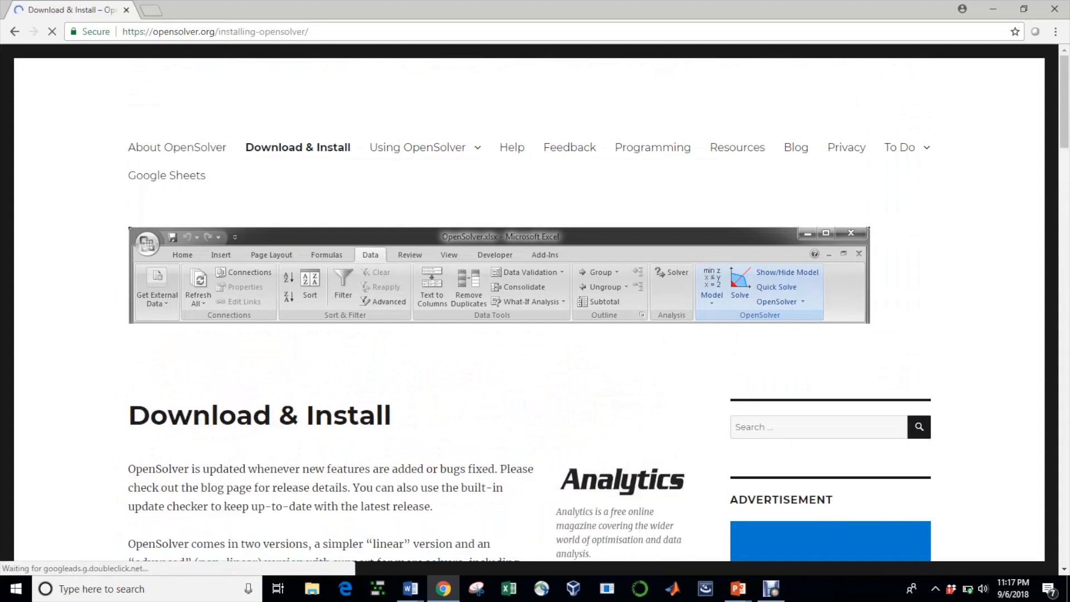
{"action": "scroll", "coordinate": [535, 312], "scroll_direction": "down", "scroll_amount": 8}
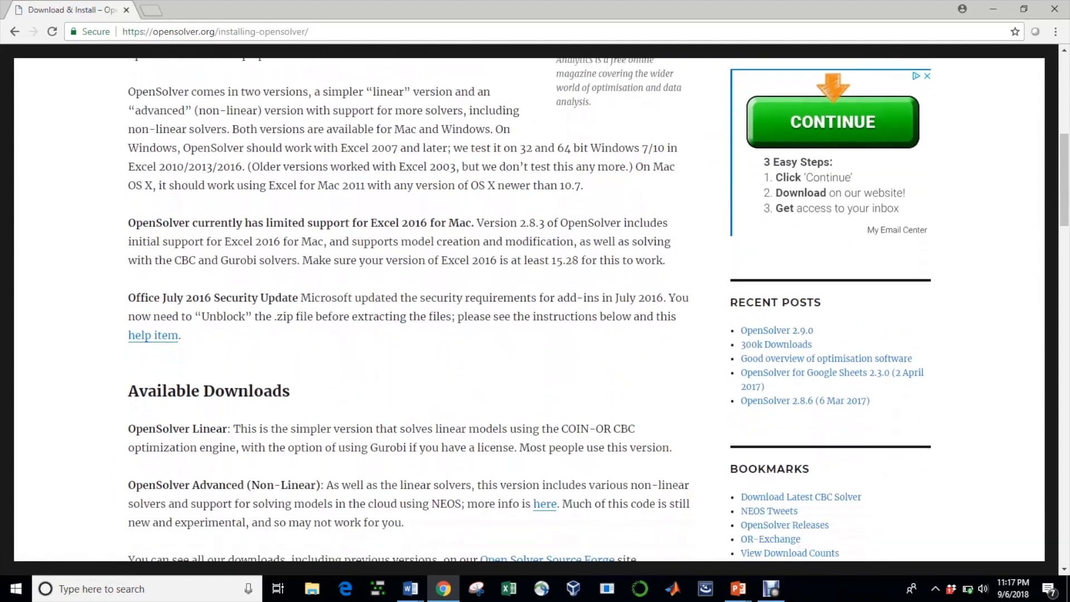
{"action": "scroll", "coordinate": [535, 312], "scroll_direction": "down", "scroll_amount": 7}
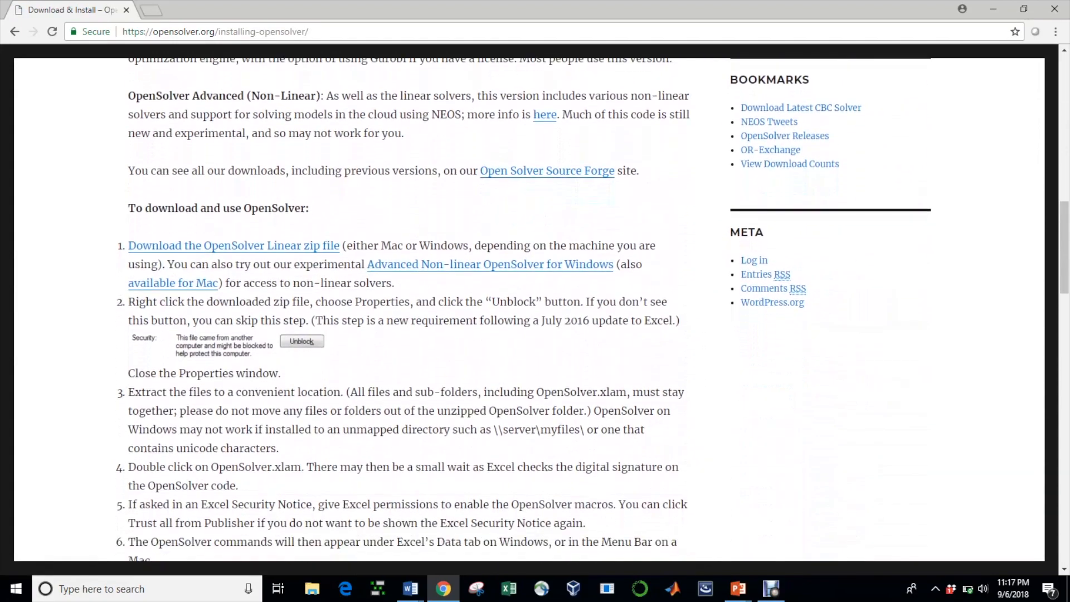
{"action": "left_click", "coordinate": [298, 246]}
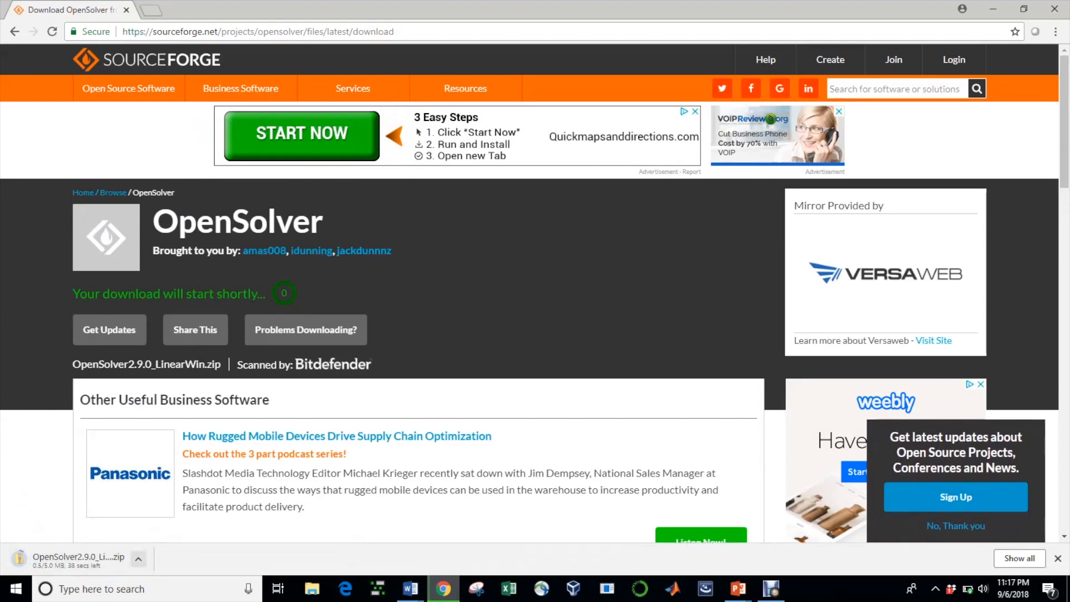
Show the downloaded OpenSolver zip in its folder and sort the files by date modified, newest first.
{"action": "left_click", "coordinate": [138, 559]}
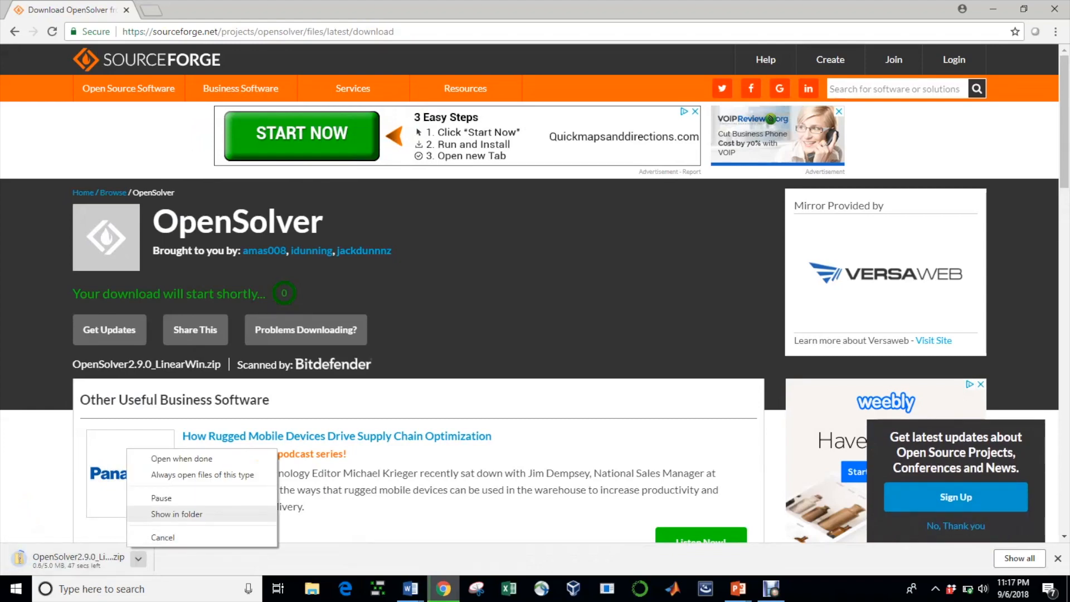
{"action": "left_click", "coordinate": [177, 514]}
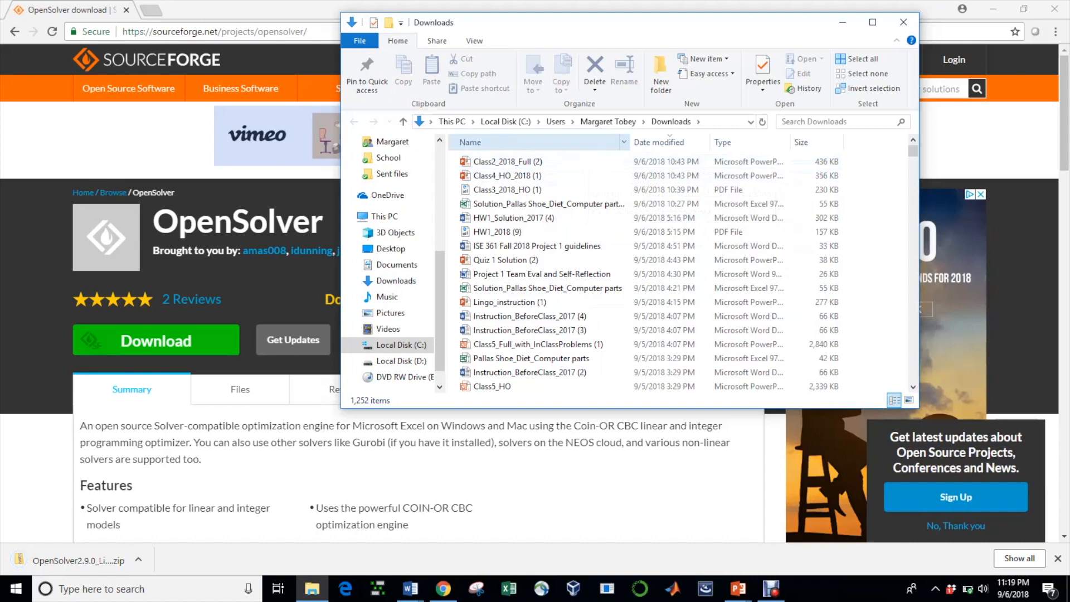
{"action": "left_click", "coordinate": [660, 142]}
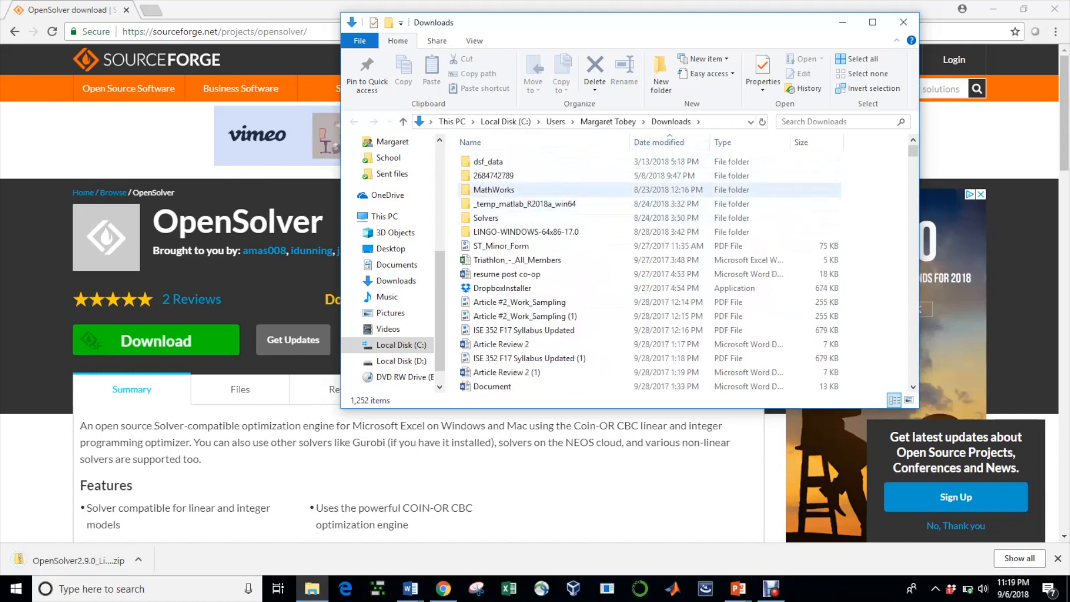
{"action": "left_click", "coordinate": [659, 142]}
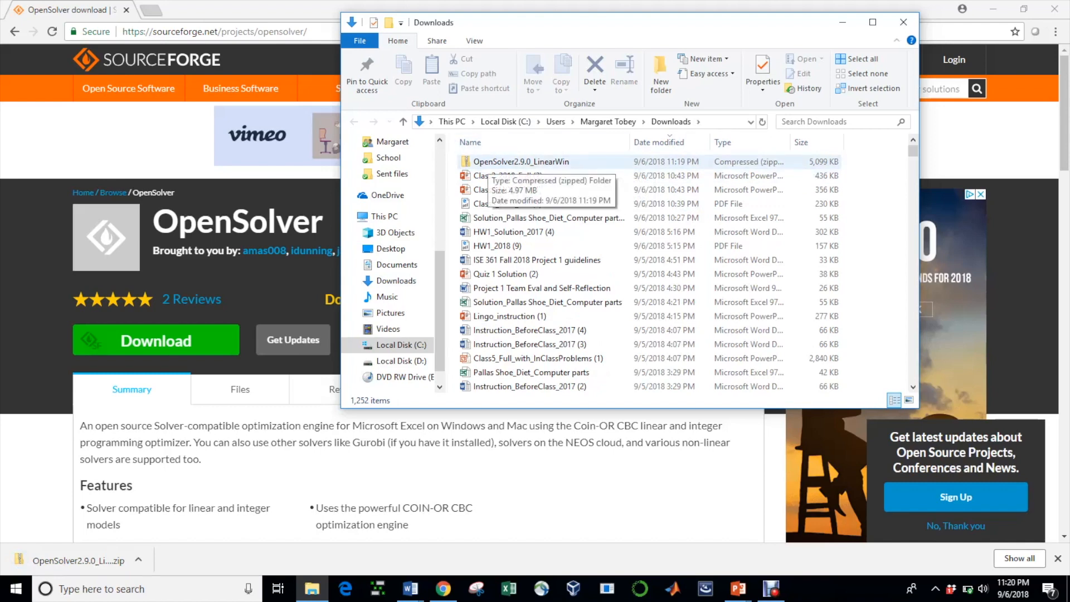
Unblock the OpenSolver2.9.0_LinearWin zip file in its properties and apply the change.
{"action": "right_click", "coordinate": [489, 164]}
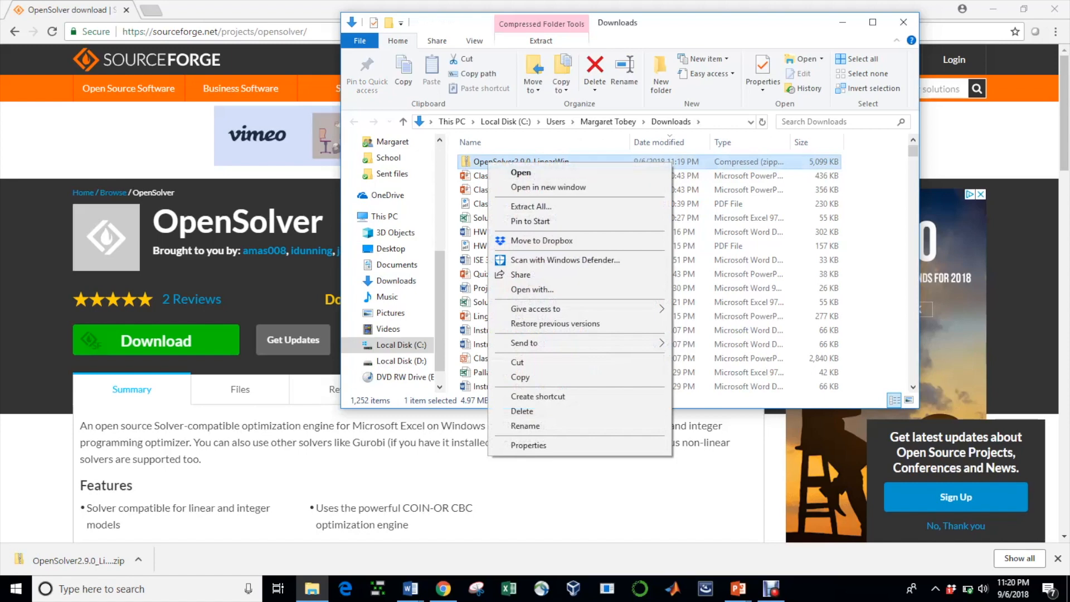
{"action": "left_click", "coordinate": [529, 446]}
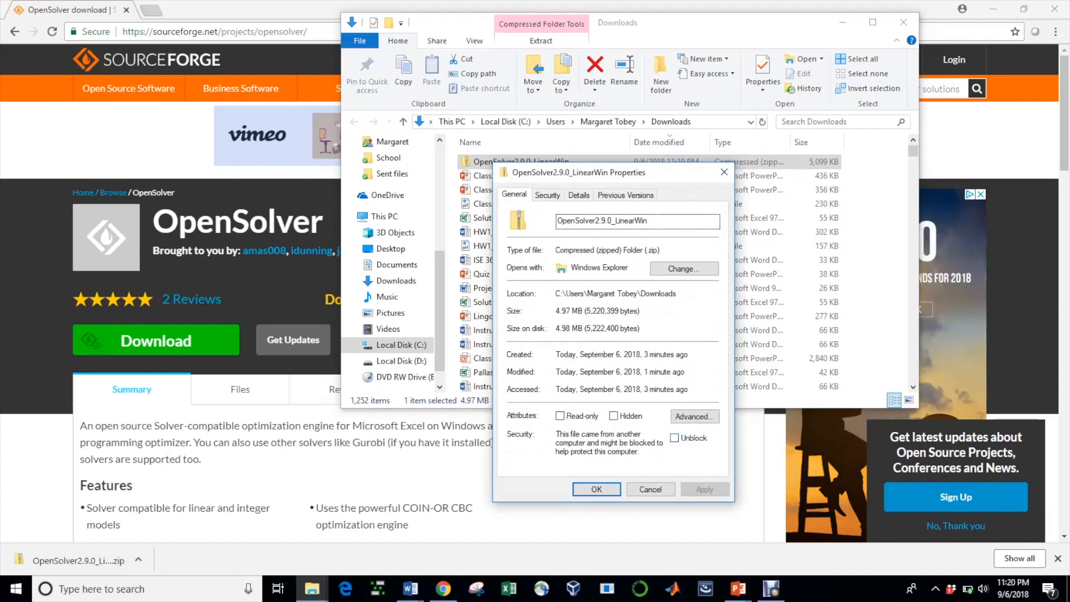
{"action": "left_click", "coordinate": [675, 438]}
{"action": "left_click", "coordinate": [596, 489]}
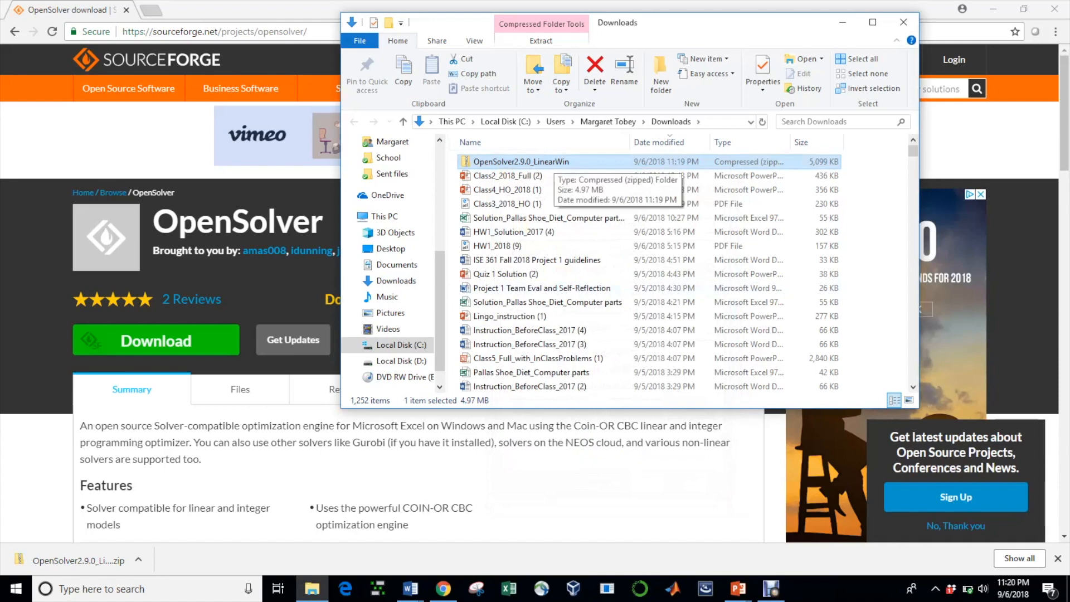
Extract the OpenSolver2.9.0_LinearWin zip into the OpenSolverDownload folder under ISE361.
{"action": "right_click", "coordinate": [555, 161]}
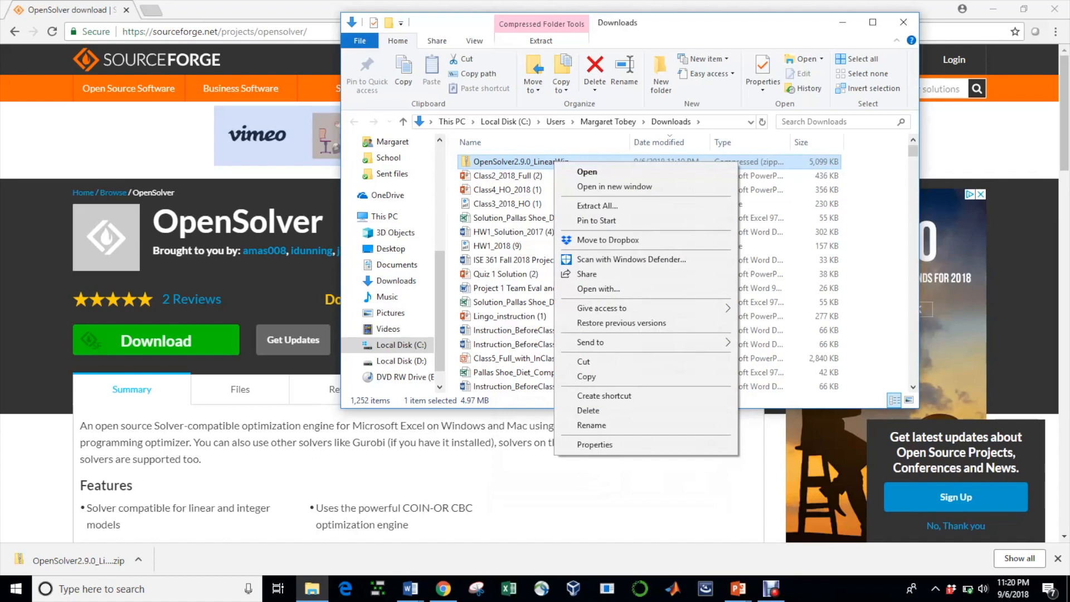
{"action": "left_click", "coordinate": [597, 206]}
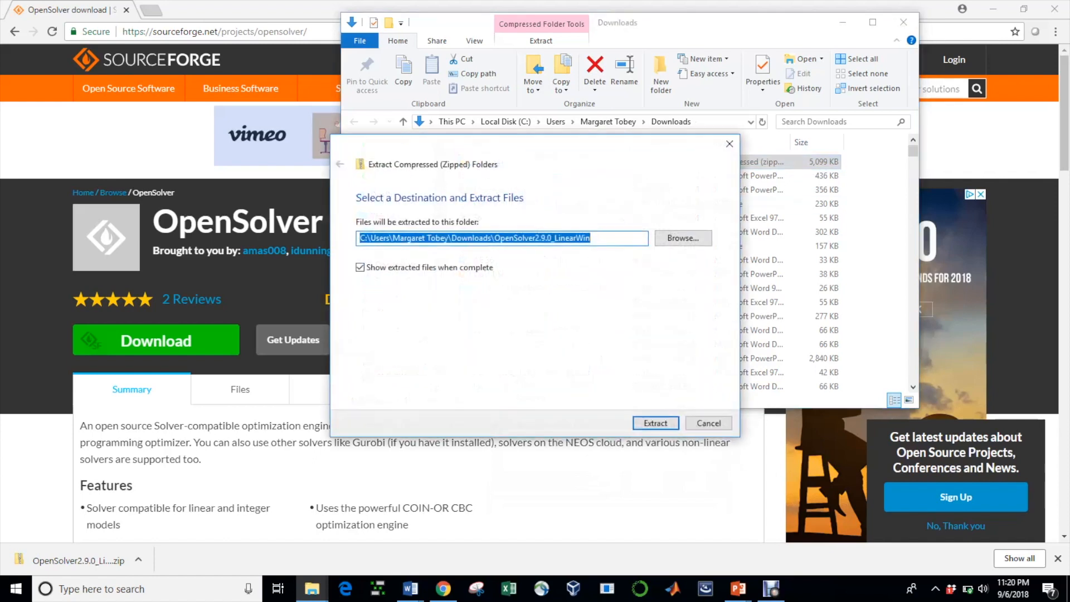
{"action": "left_click", "coordinate": [683, 238]}
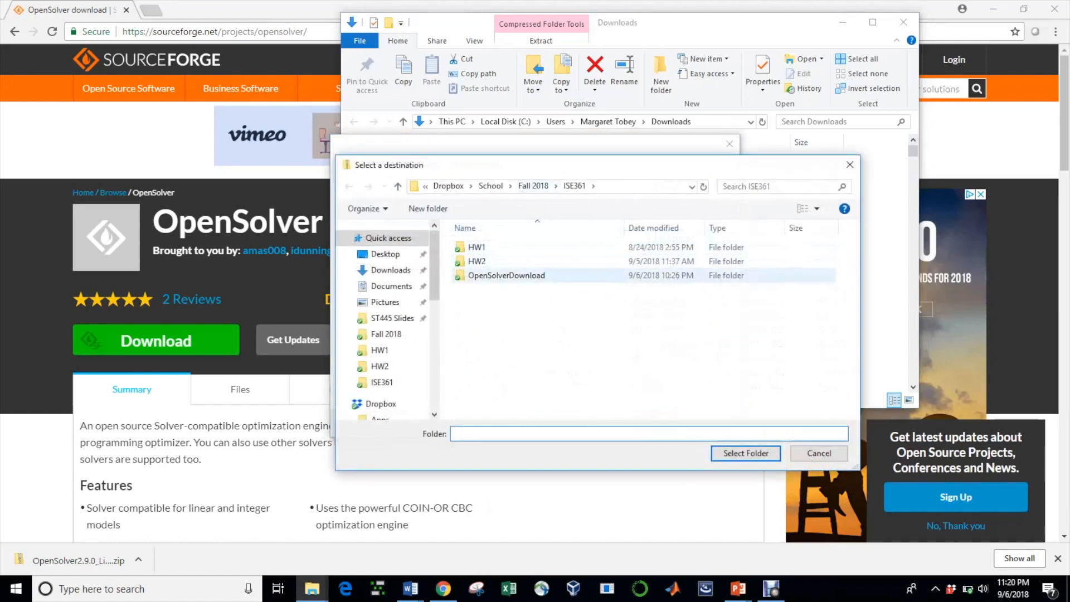
{"action": "double_click", "coordinate": [505, 276]}
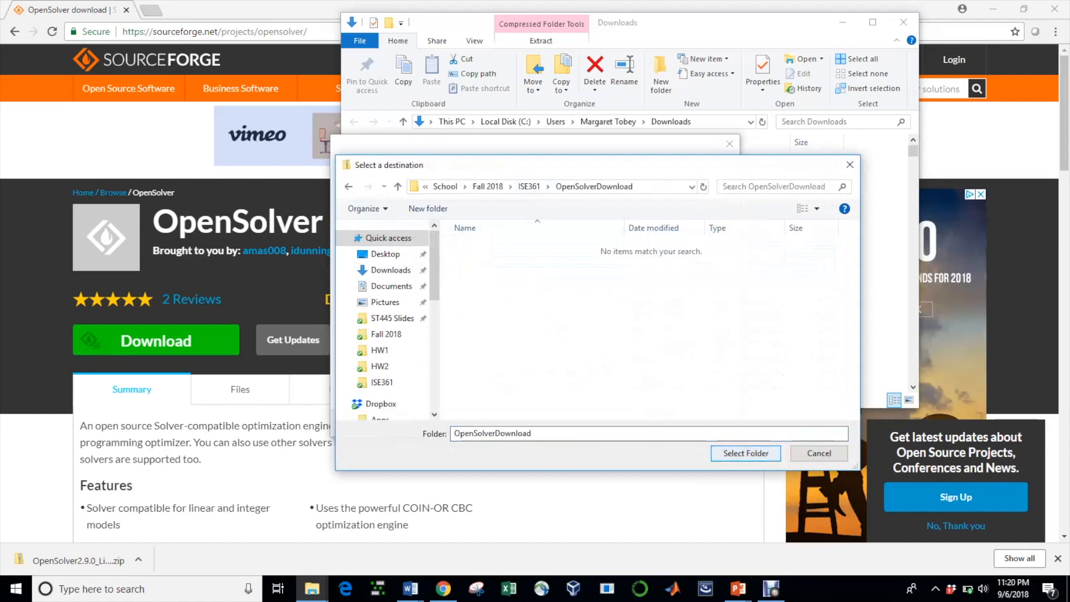
{"action": "left_click", "coordinate": [746, 454]}
{"action": "key", "text": "Return"}
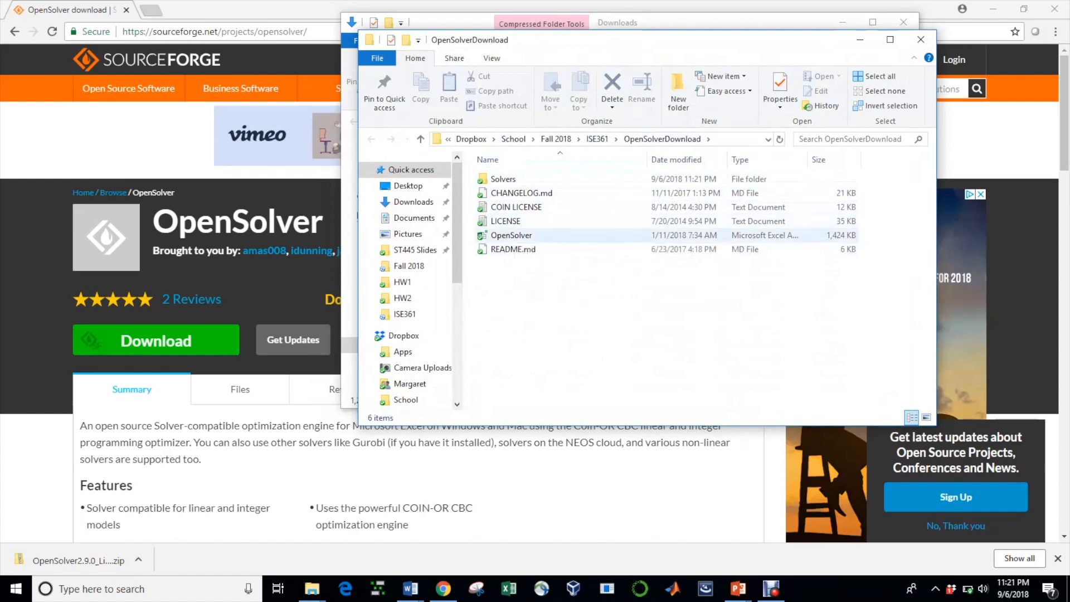
Open the extracted OpenSolver add-in in Excel with macros enabled and maximize the Excel window.
{"action": "left_click", "coordinate": [511, 235]}
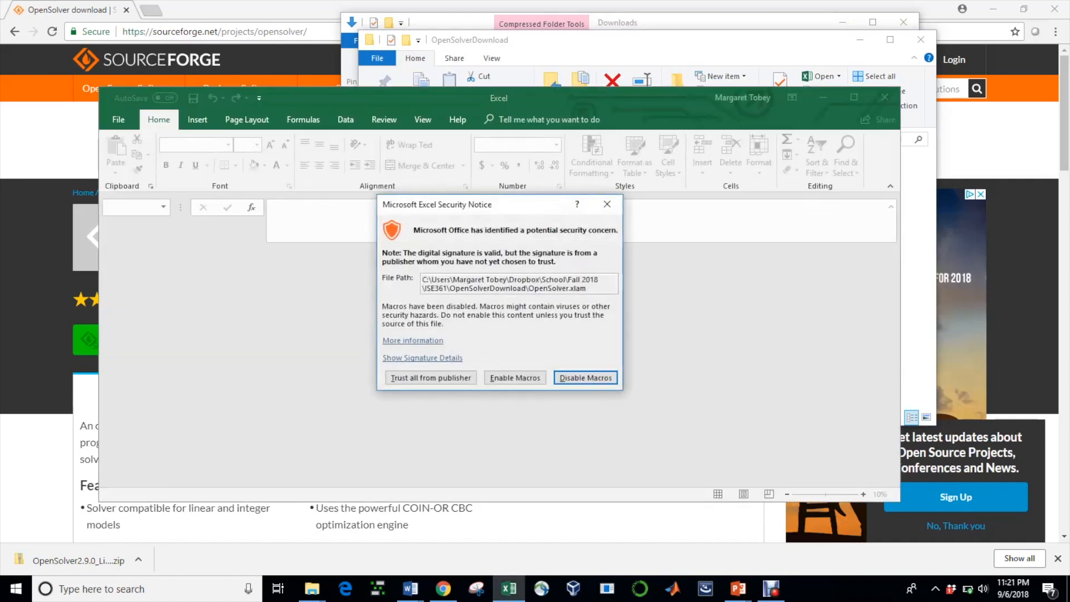
{"action": "left_click", "coordinate": [515, 377]}
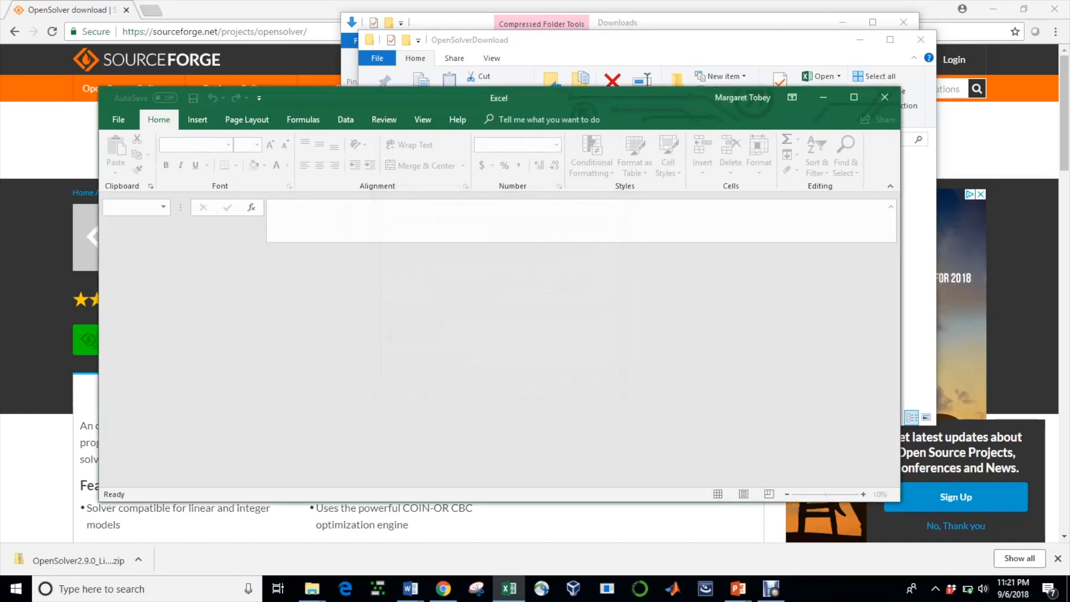
{"action": "left_click", "coordinate": [854, 97]}
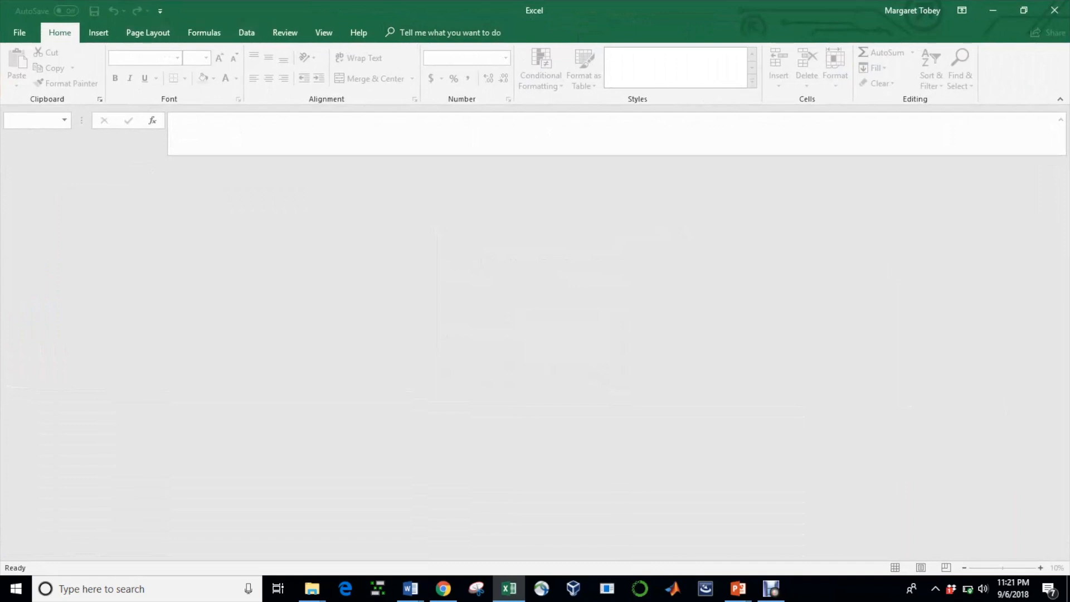
Set OpenSolver to load when Excel starts through its About OpenSolver settings, and accept the configuration.
{"action": "left_click", "coordinate": [247, 32]}
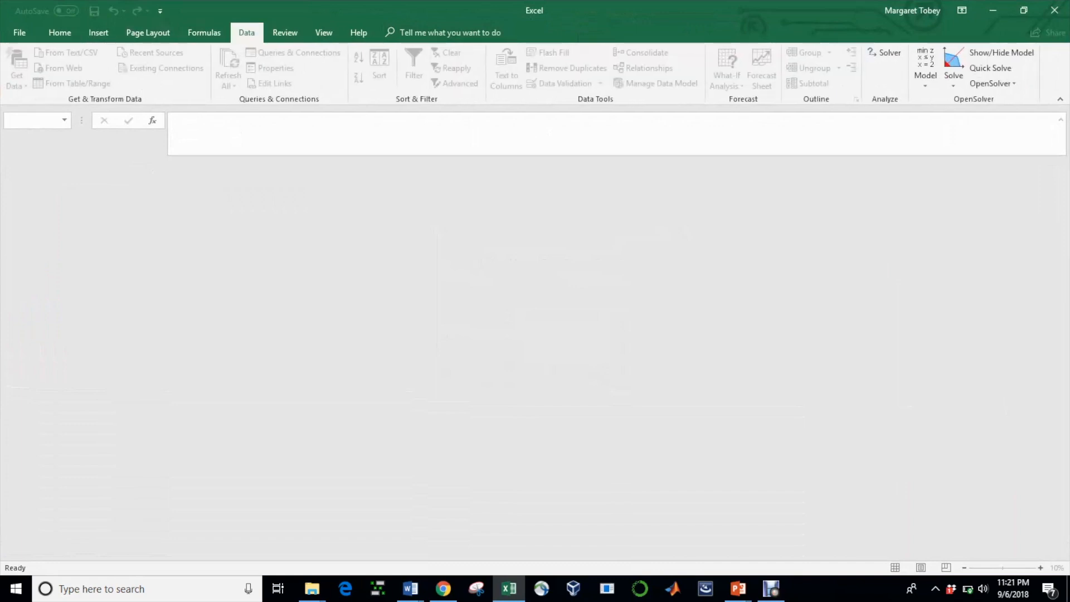
{"action": "left_click", "coordinate": [60, 33]}
{"action": "left_click", "coordinate": [246, 33]}
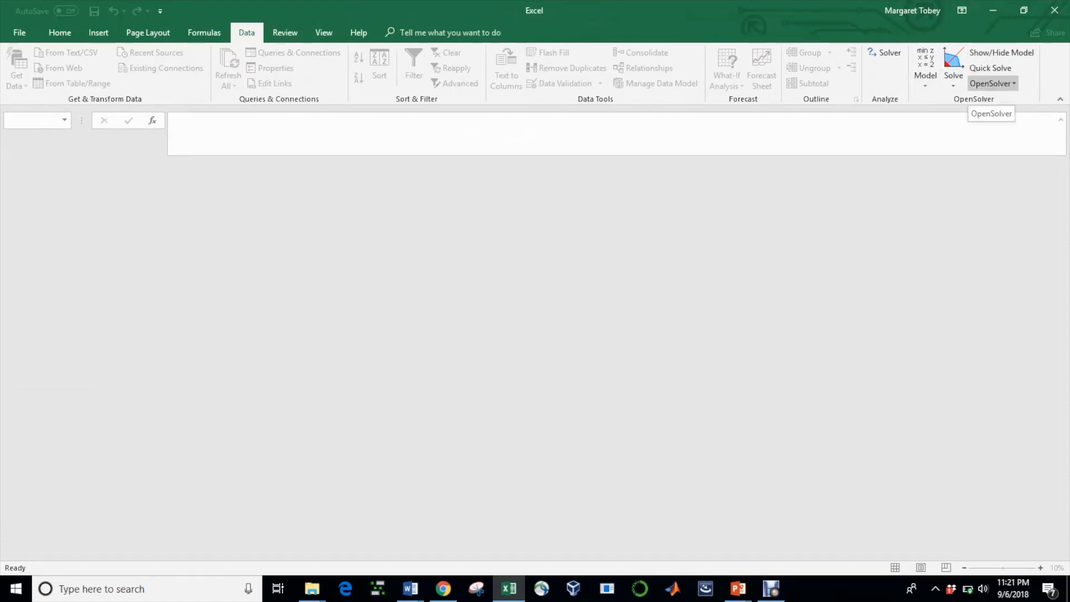
{"action": "left_click", "coordinate": [992, 84]}
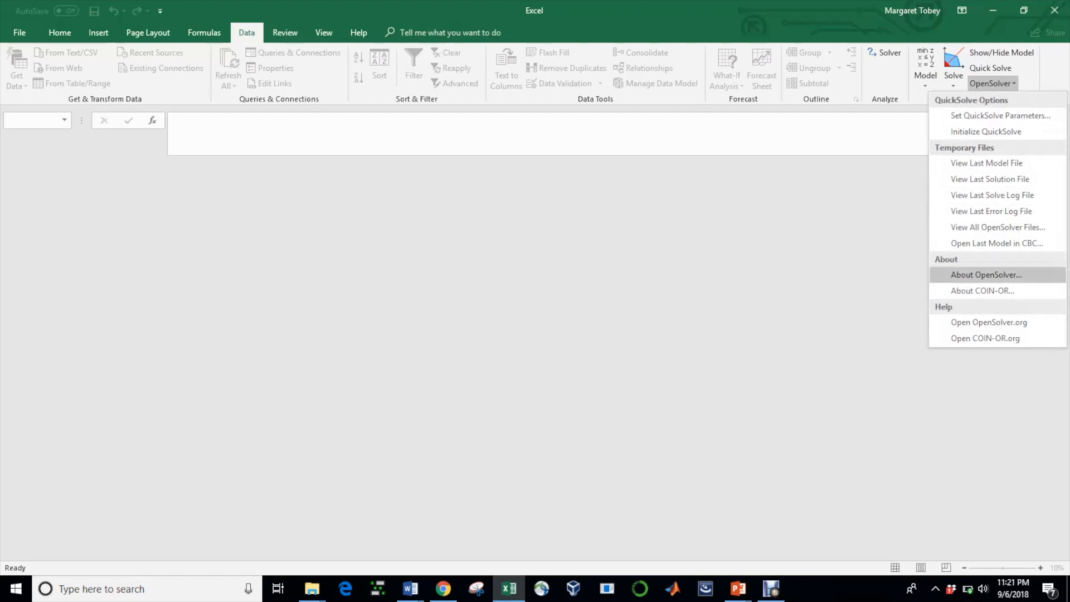
{"action": "left_click", "coordinate": [986, 274]}
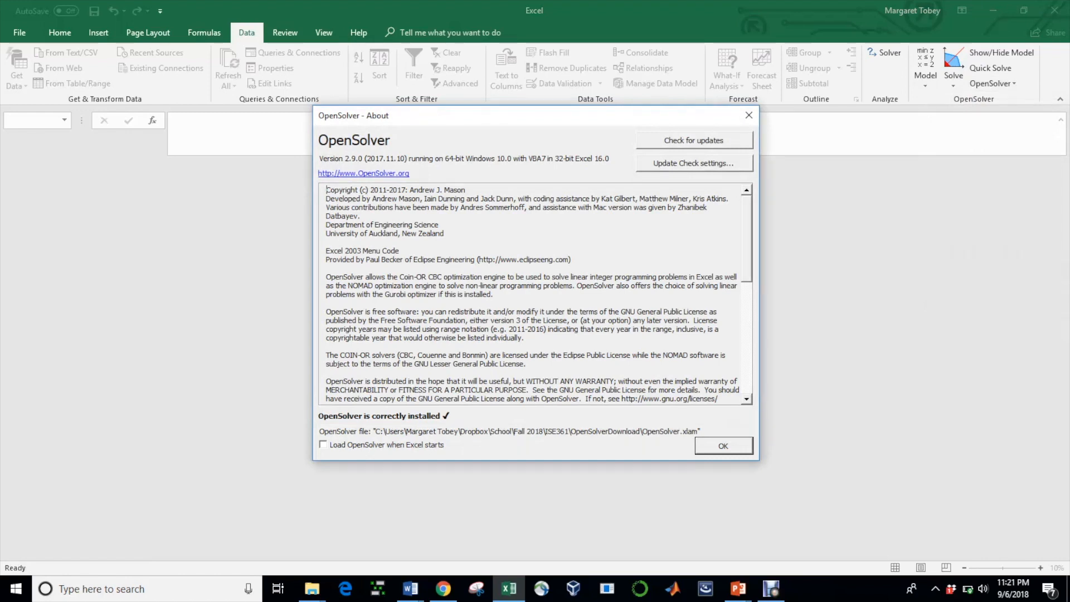
{"action": "left_click", "coordinate": [322, 444]}
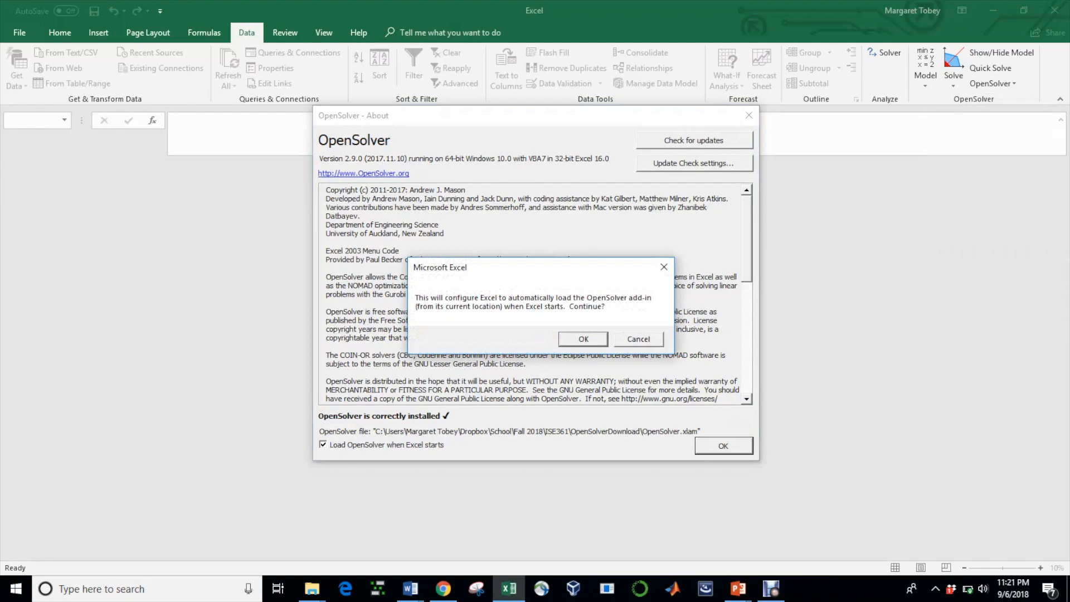
{"action": "key", "text": "Return"}
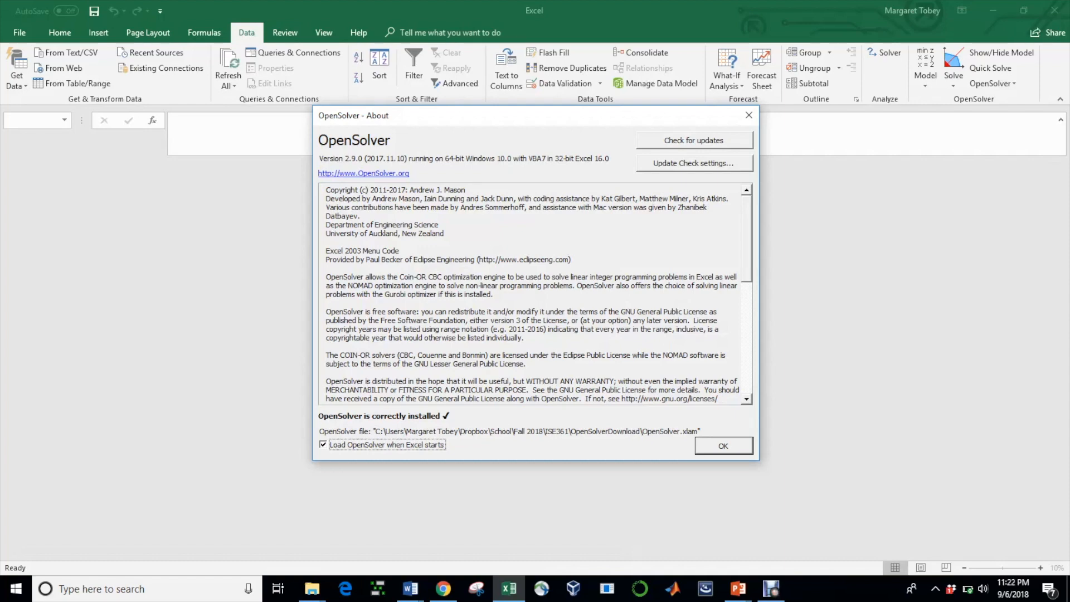
{"action": "key", "text": "Return"}
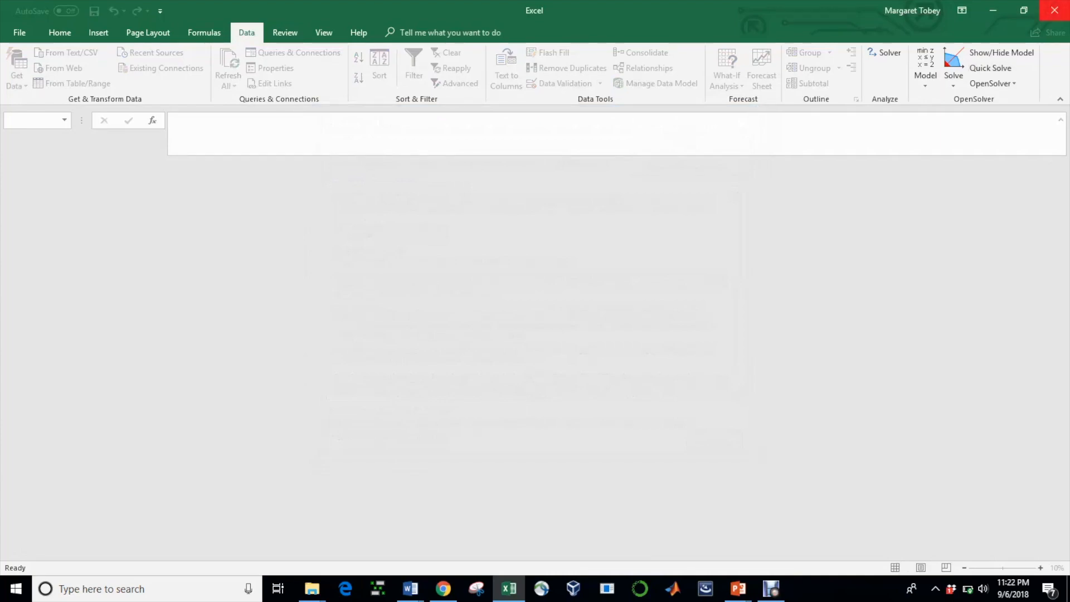
Close Excel, reopen it with the recent workbook "example", and maximize the window.
{"action": "left_click", "coordinate": [1054, 10]}
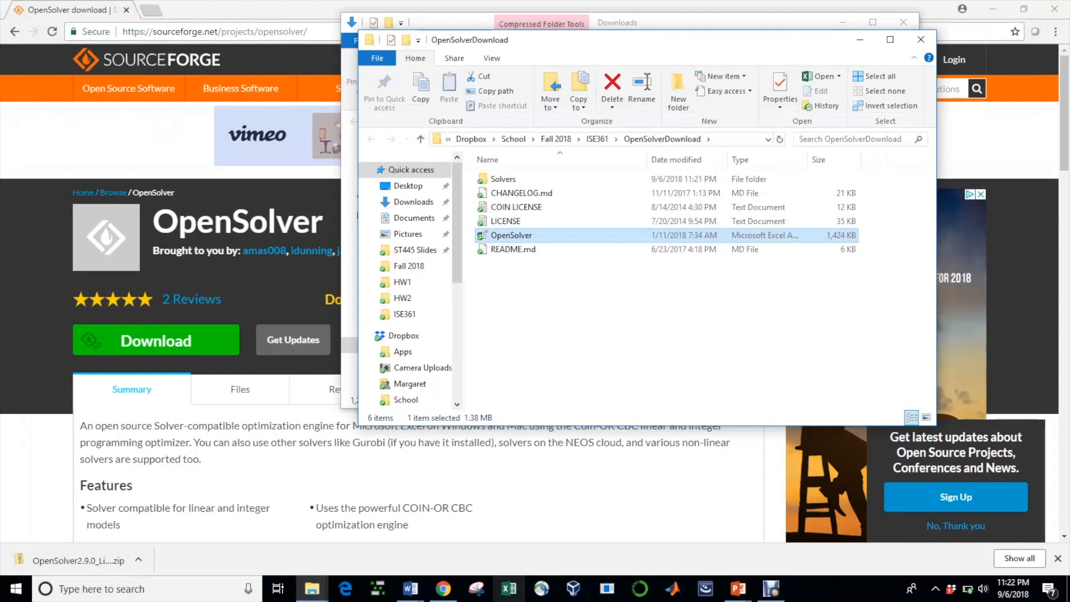
{"action": "right_click", "coordinate": [508, 589]}
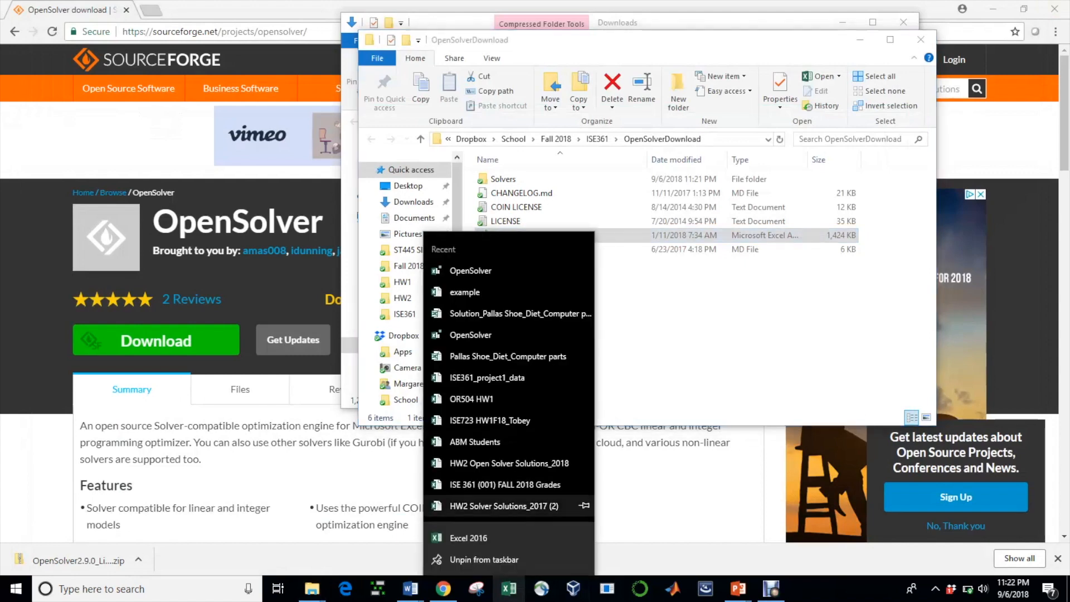
{"action": "left_click", "coordinate": [504, 292]}
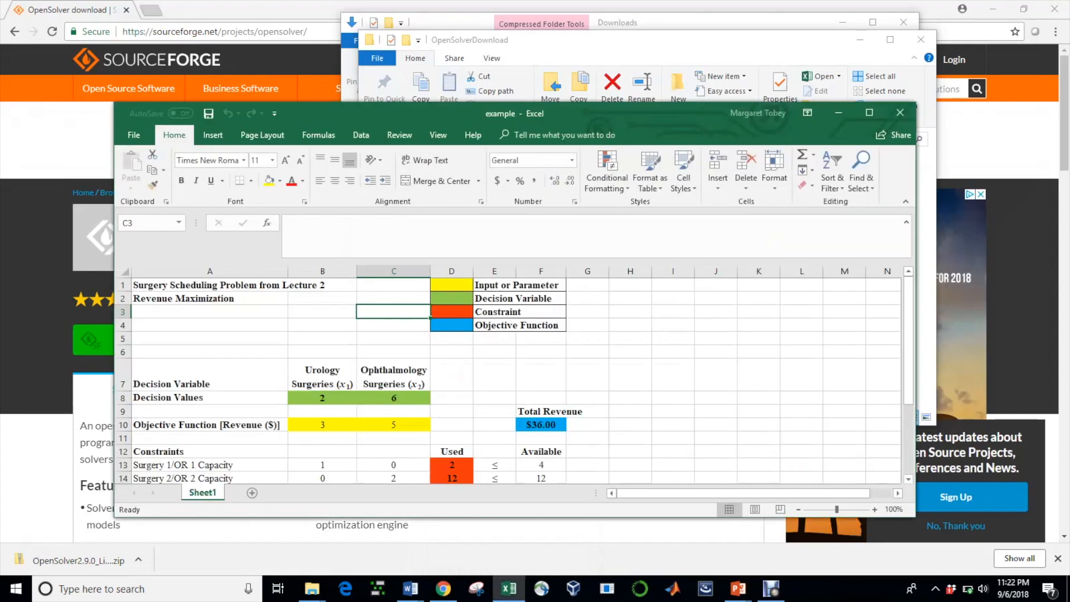
{"action": "left_click", "coordinate": [869, 112]}
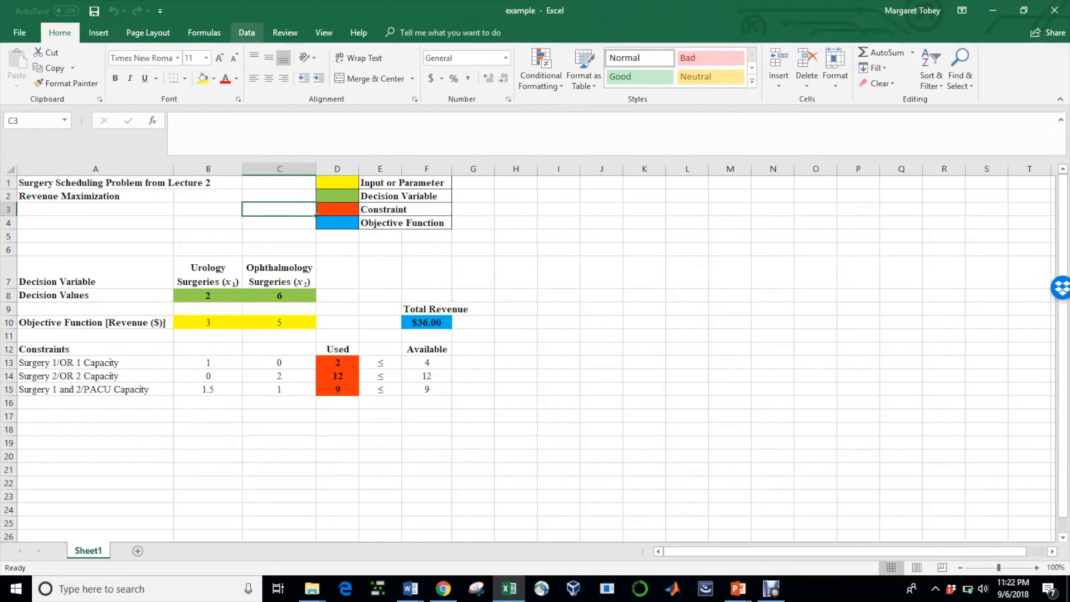
Start an OpenSolver model for the surgery scheduling sheet and set the Total Revenue cell F10 as its objective cell.
{"action": "left_click", "coordinate": [247, 32]}
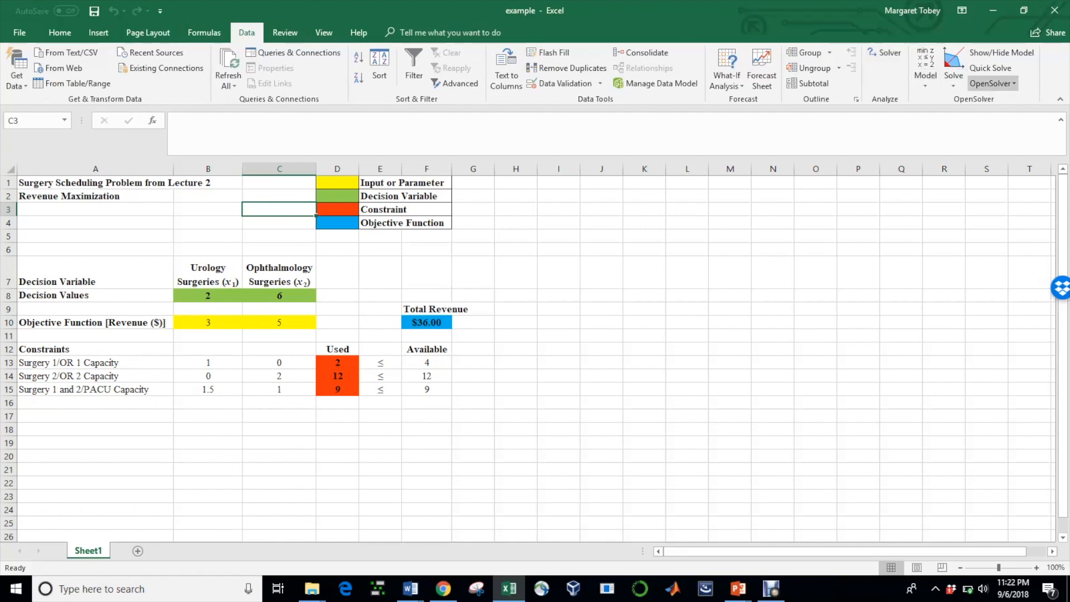
{"action": "left_click", "coordinate": [426, 272]}
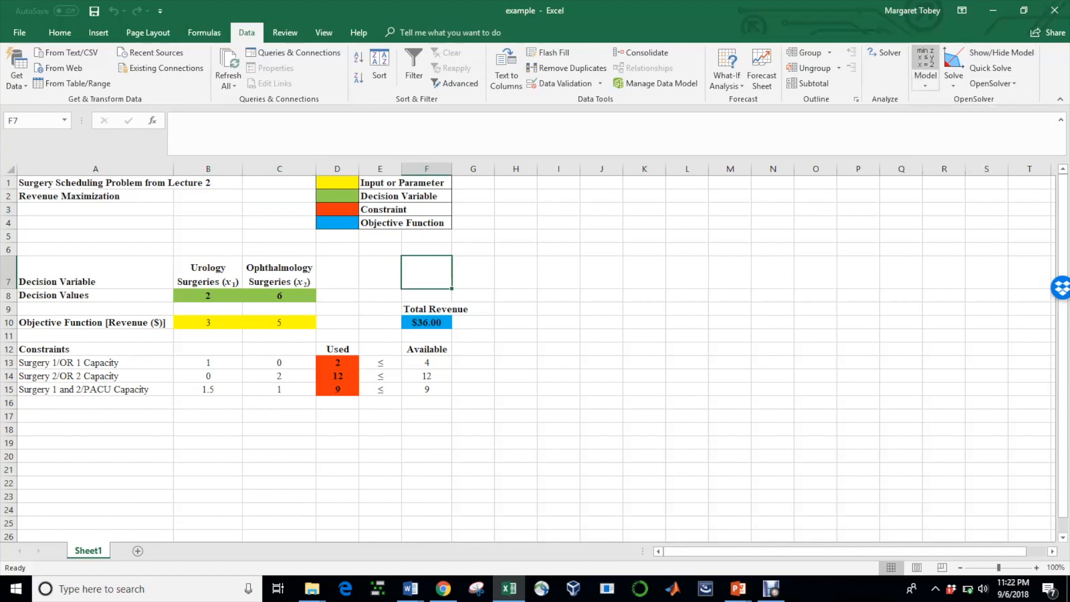
{"action": "left_click", "coordinate": [925, 66]}
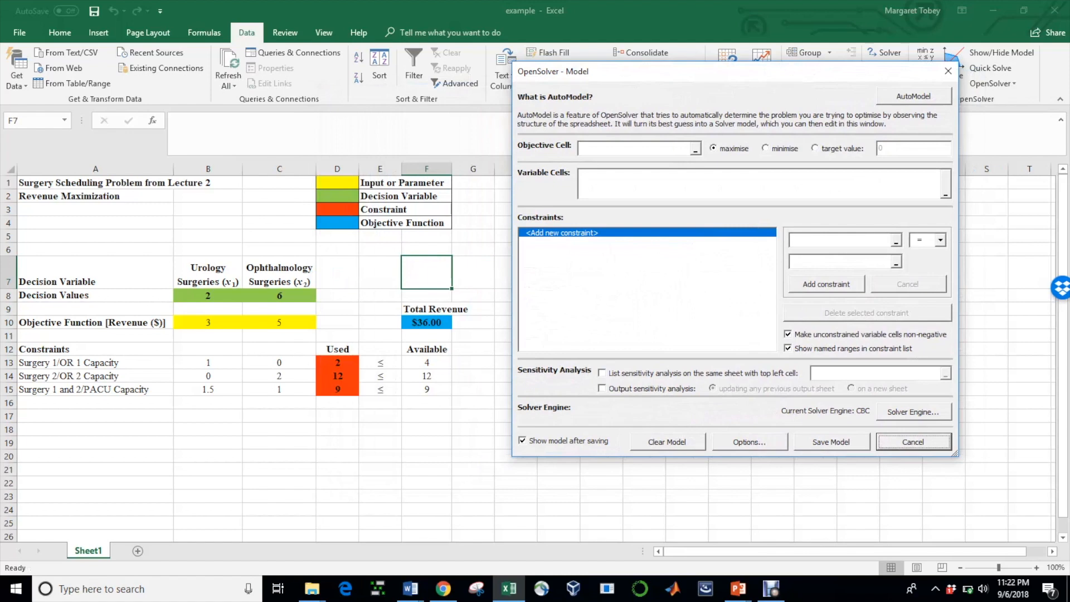
{"action": "left_click", "coordinate": [581, 147]}
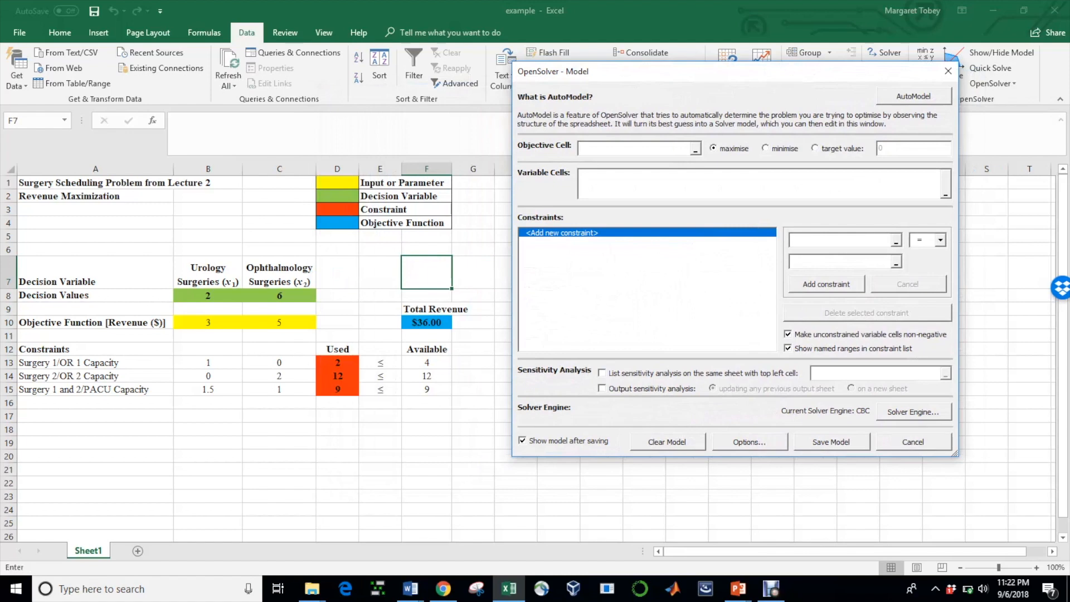
{"action": "left_click", "coordinate": [426, 322]}
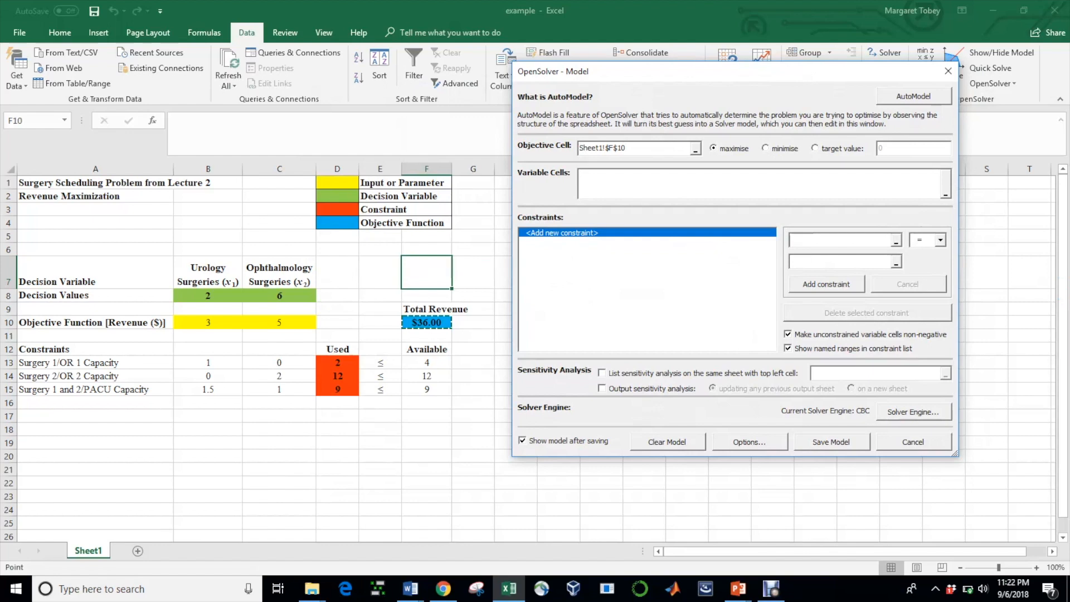
Set the model's variable cells to the Decision Values range B8:C8.
{"action": "left_click", "coordinate": [760, 183]}
{"action": "left_click", "coordinate": [208, 295]}
{"action": "left_click_drag", "start_coordinate": [208, 296], "coordinate": [301, 297]}
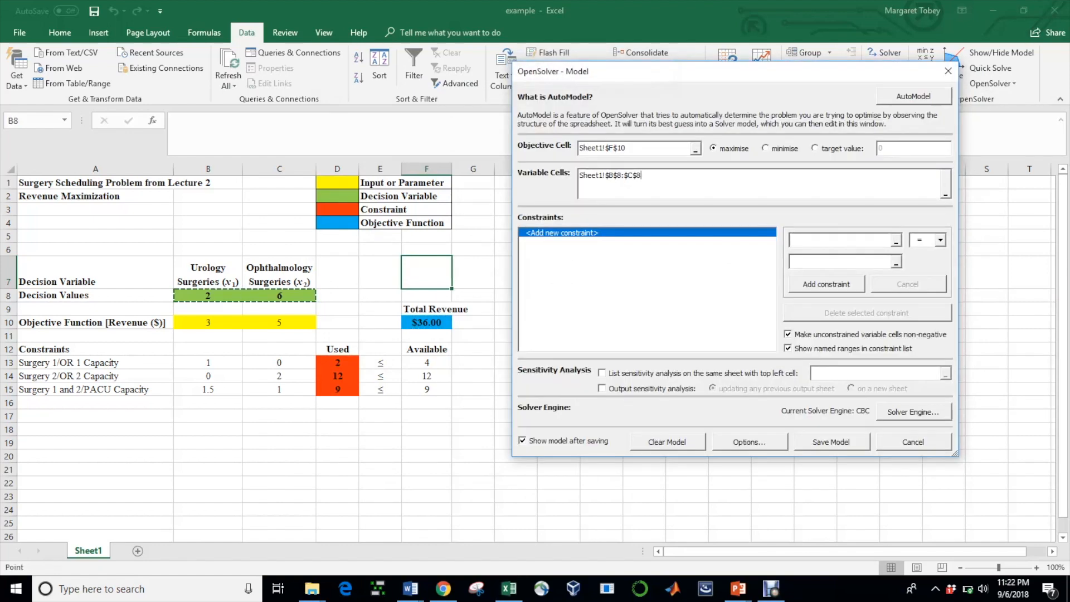
Add a constraint requiring the Used cells D13:D15 to be <= the Available cells F13:F15.
{"action": "left_click", "coordinate": [647, 232]}
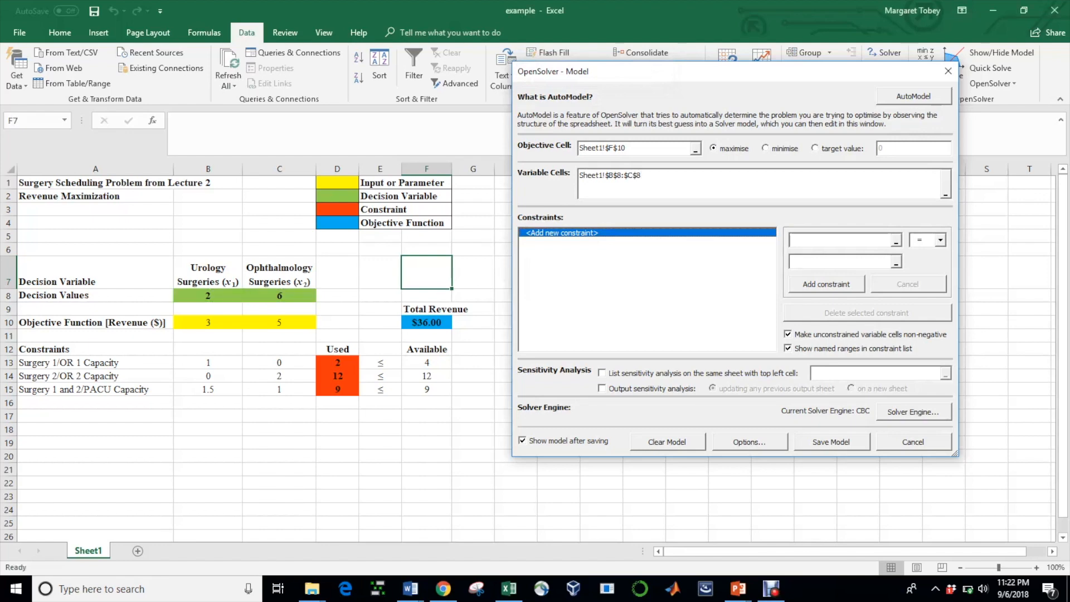
{"action": "left_click", "coordinate": [840, 240]}
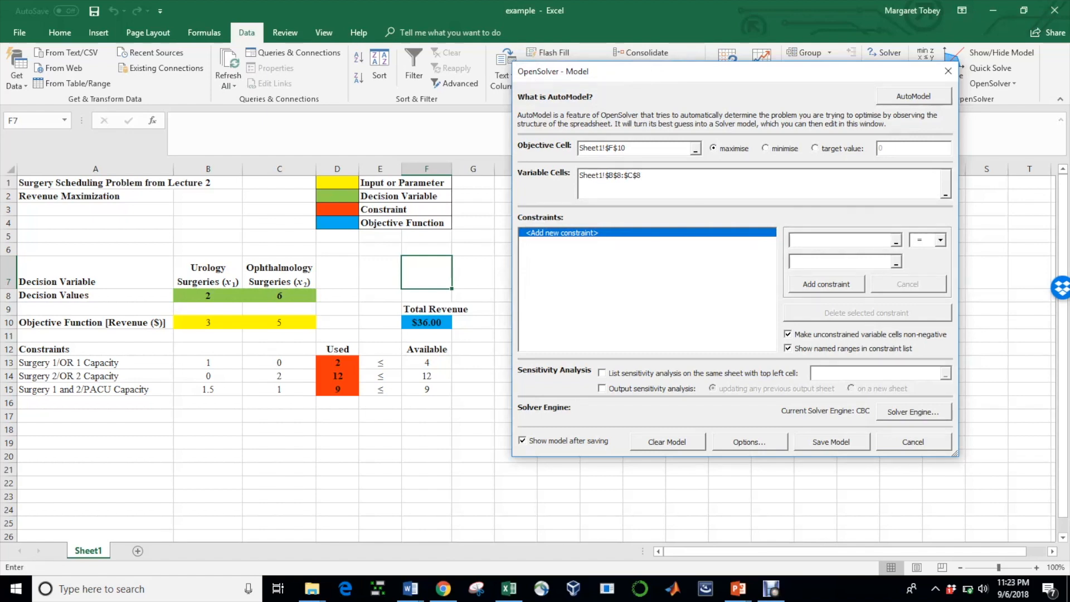
{"action": "left_click_drag", "start_coordinate": [337, 362], "coordinate": [347, 390]}
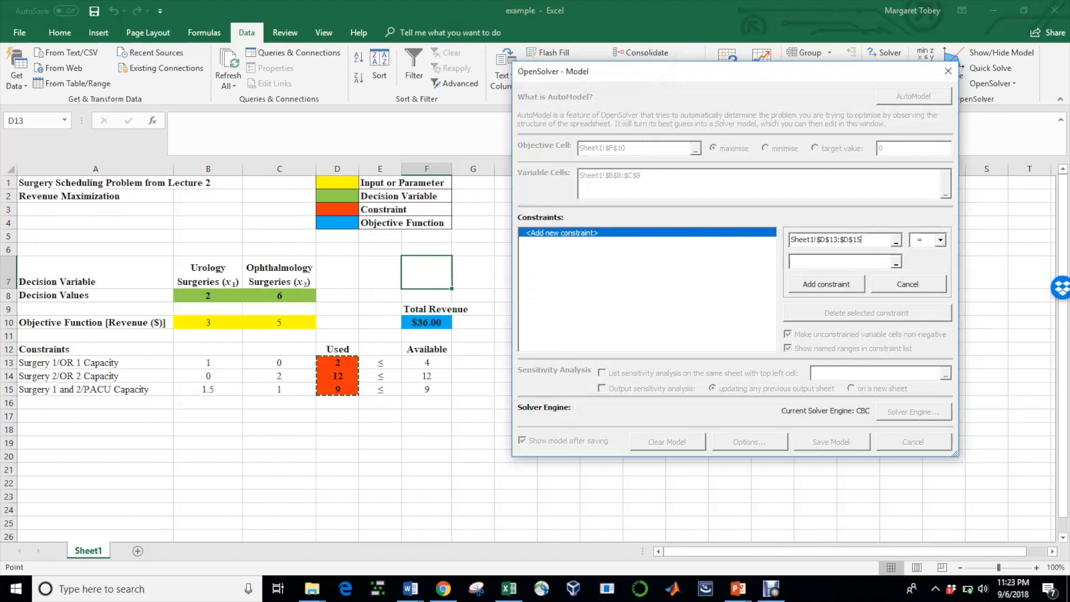
{"action": "left_click", "coordinate": [940, 240]}
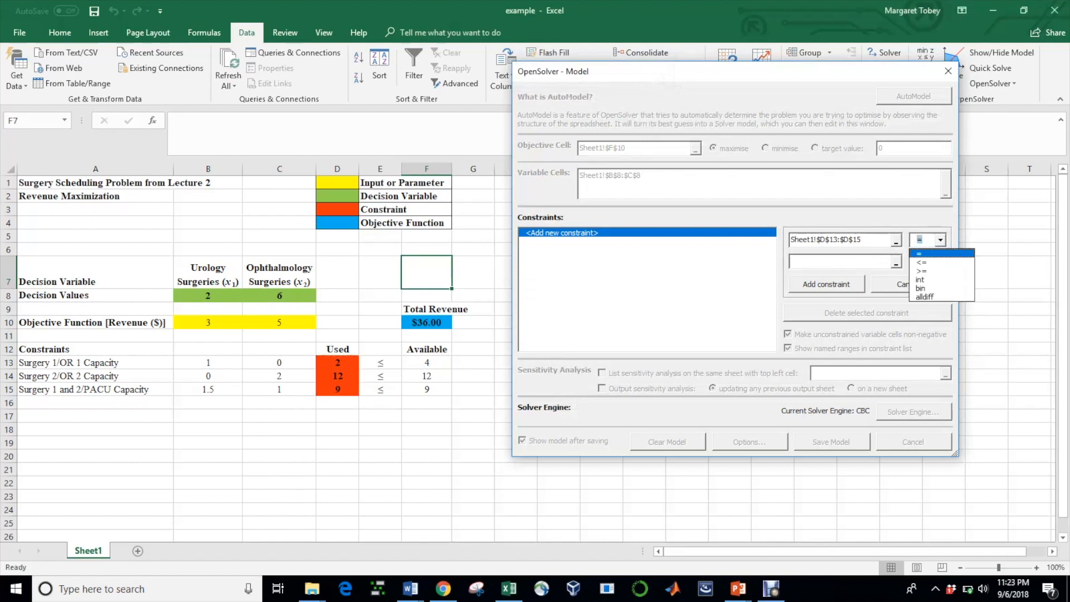
{"action": "left_click", "coordinate": [940, 260]}
{"action": "left_click", "coordinate": [840, 261]}
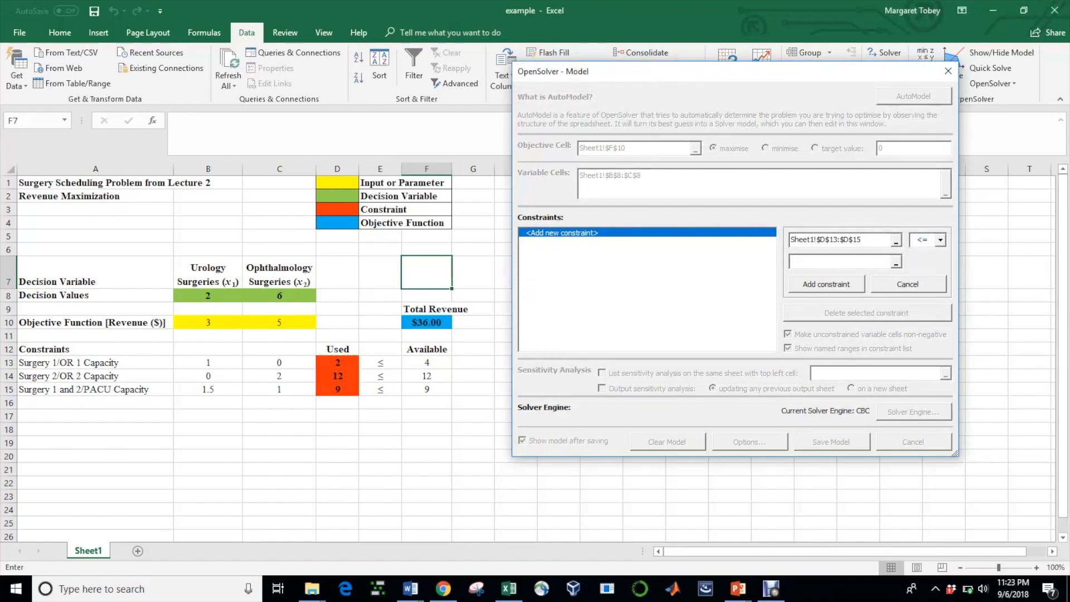
{"action": "left_click_drag", "start_coordinate": [427, 362], "coordinate": [440, 390]}
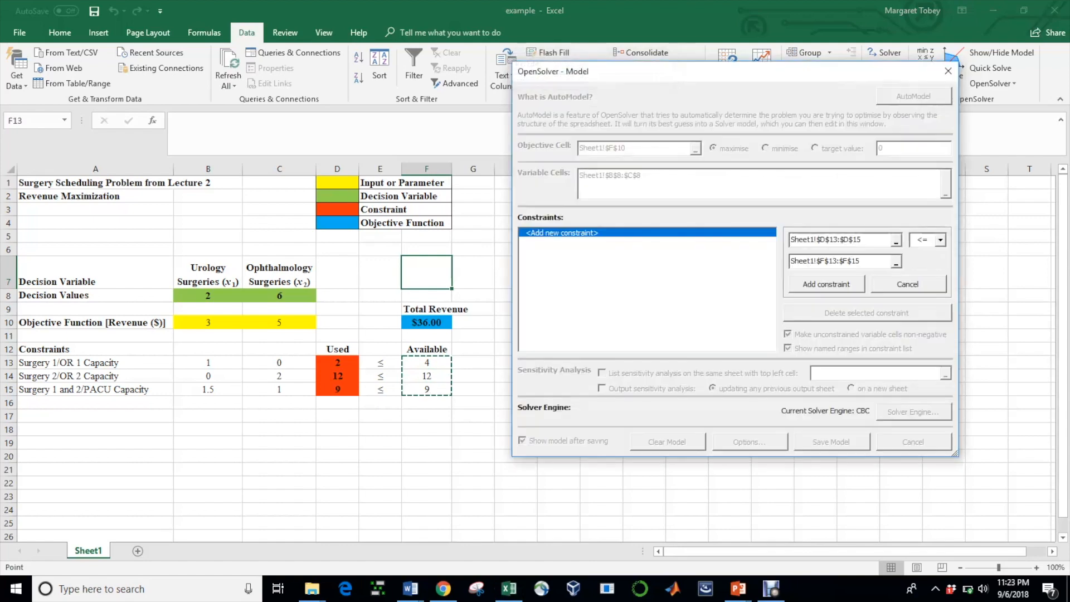
{"action": "left_click", "coordinate": [826, 284]}
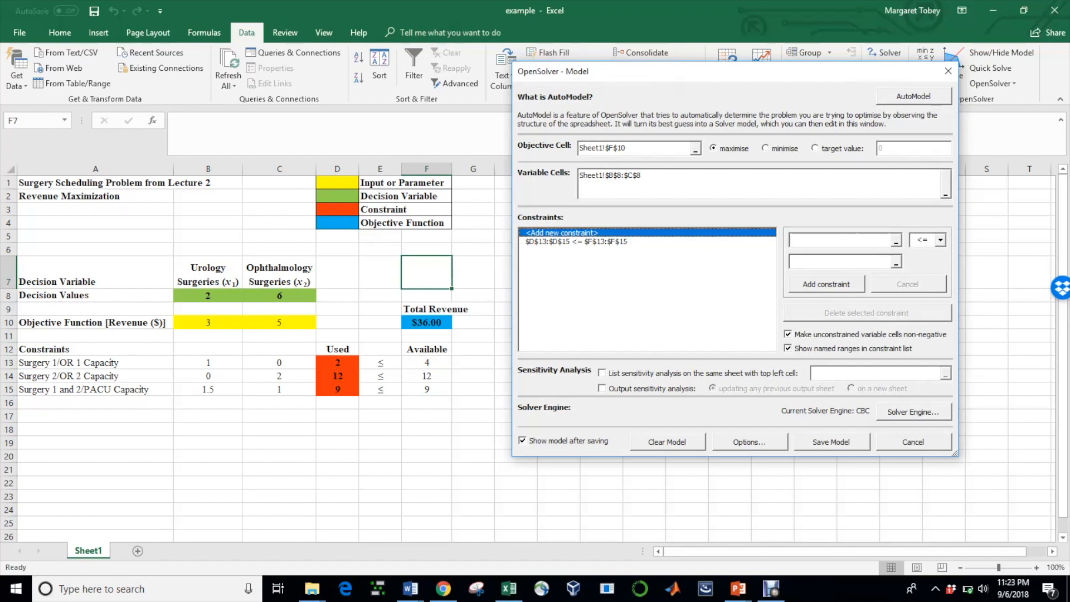
Save the OpenSolver model and solve it for the surgery scheduling sheet.
{"action": "left_click", "coordinate": [832, 442]}
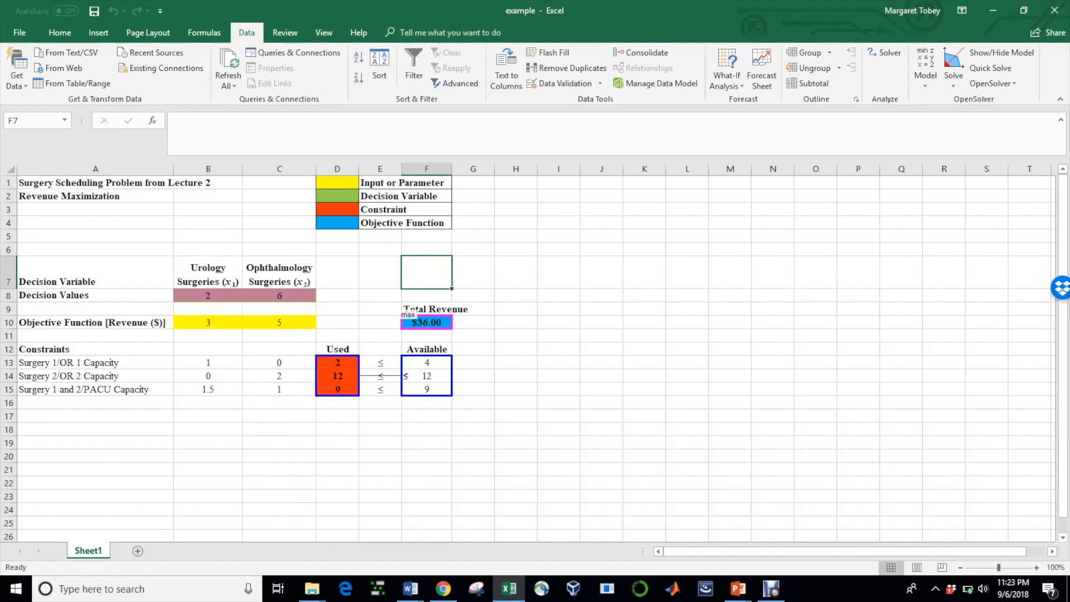
{"action": "left_click", "coordinate": [952, 67]}
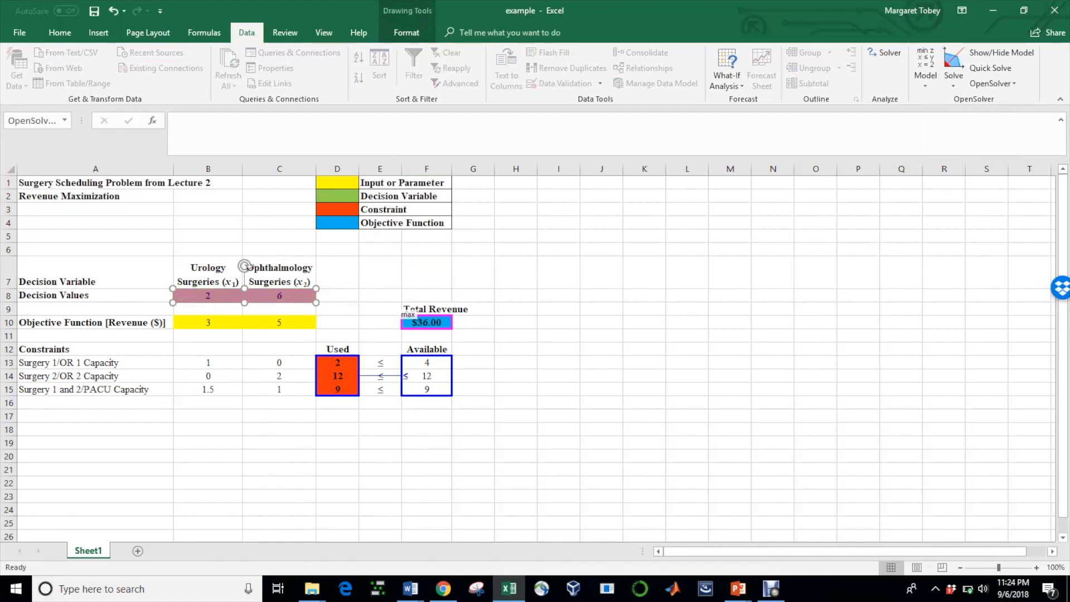
{"action": "left_click", "coordinate": [380, 272]}
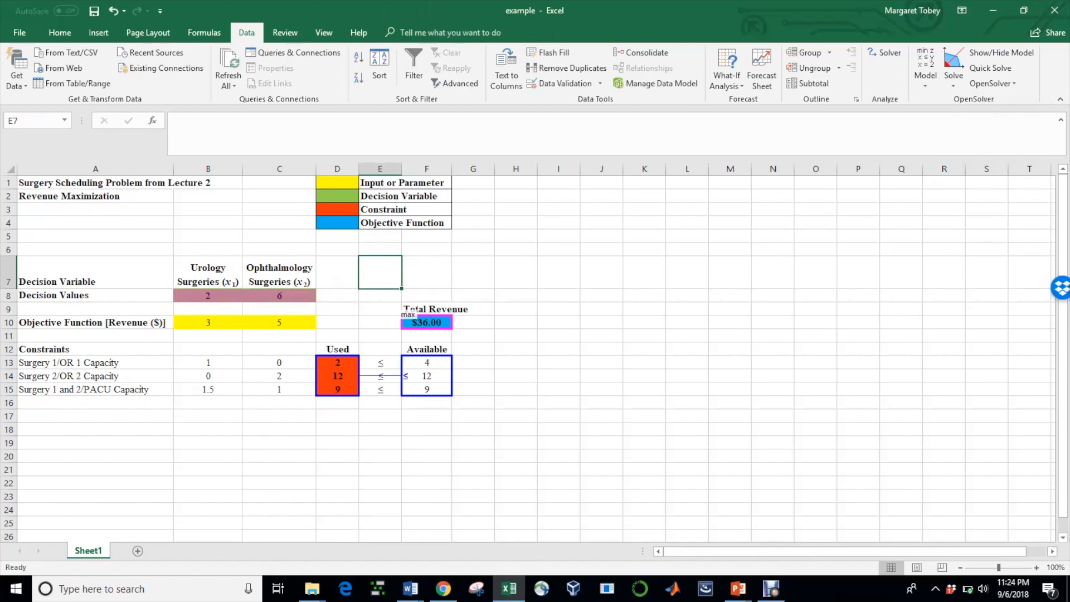
Review the objective, variable cells and constraints in Excel's built-in Solver parameters, and close them without solving.
{"action": "left_click", "coordinate": [887, 53]}
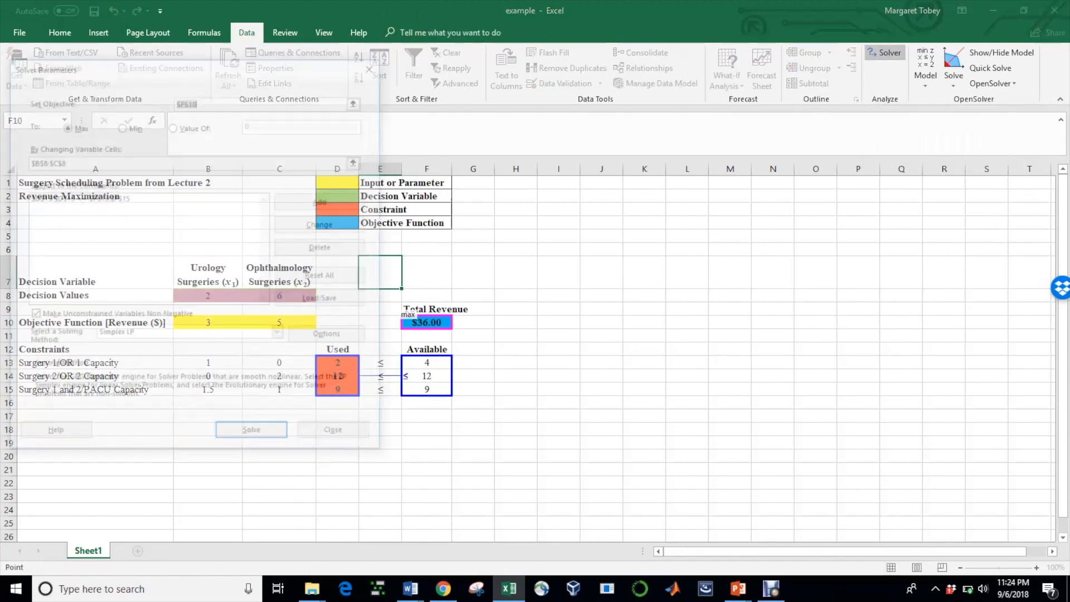
{"action": "left_click_drag", "start_coordinate": [189, 65], "coordinate": [525, 92]}
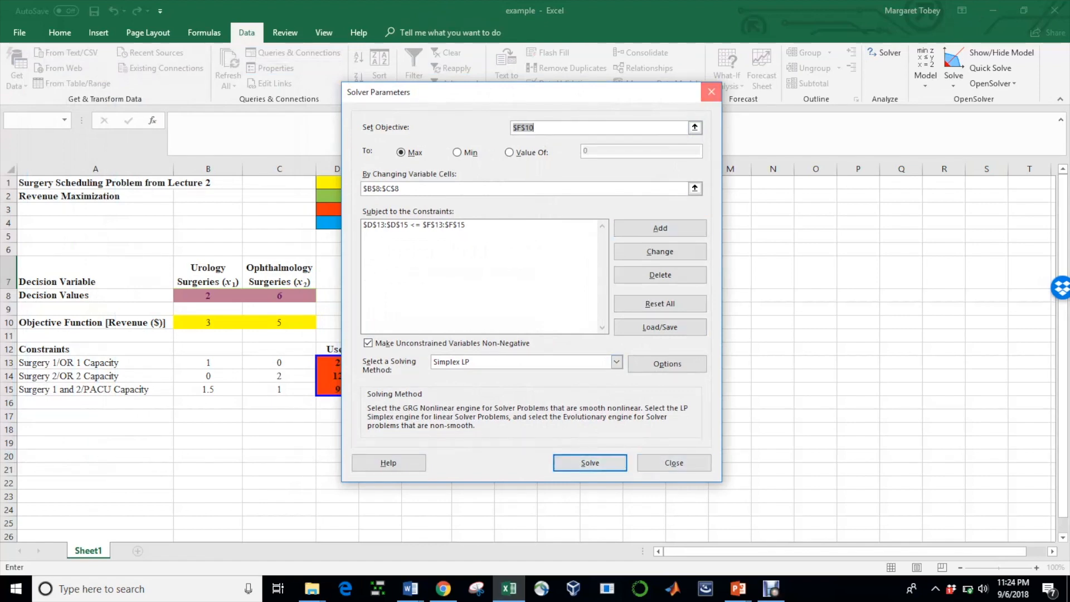
{"action": "left_click", "coordinate": [711, 91]}
{"action": "left_click", "coordinate": [515, 272]}
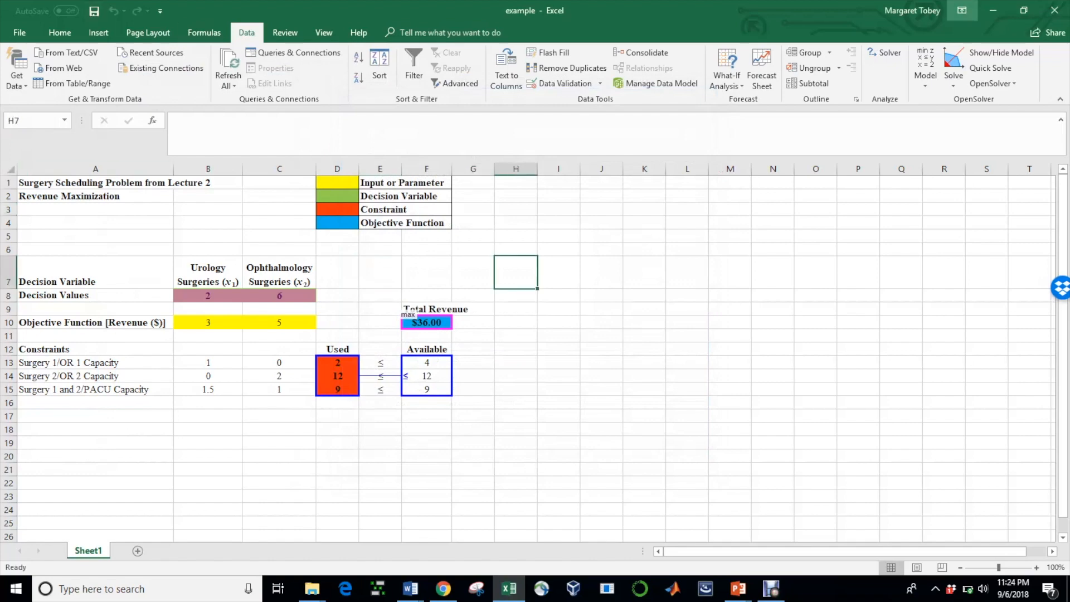
Close the example workbook.
{"action": "left_click", "coordinate": [1054, 10]}
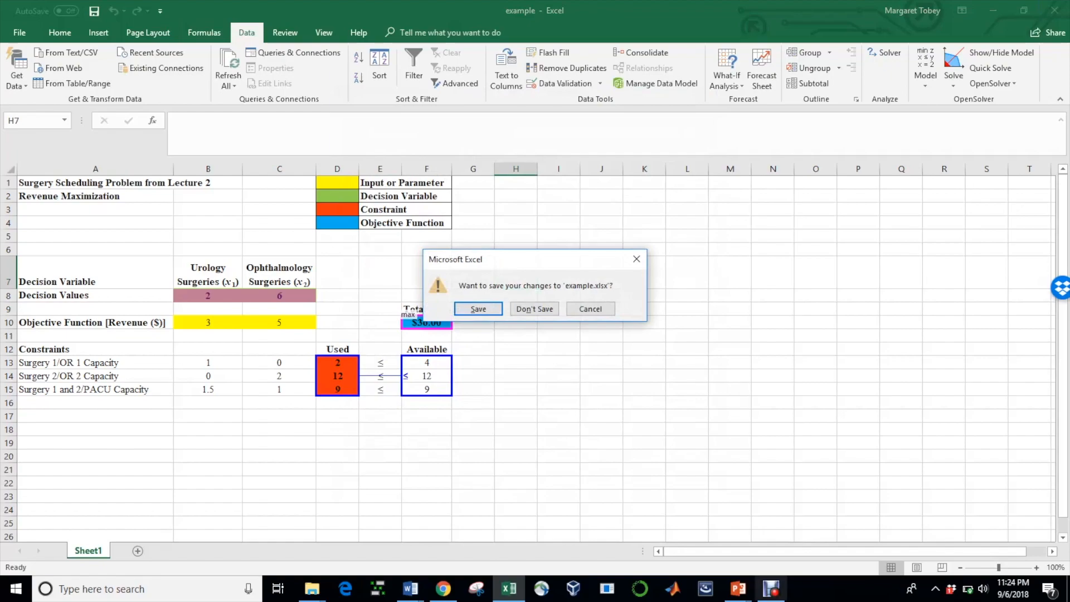